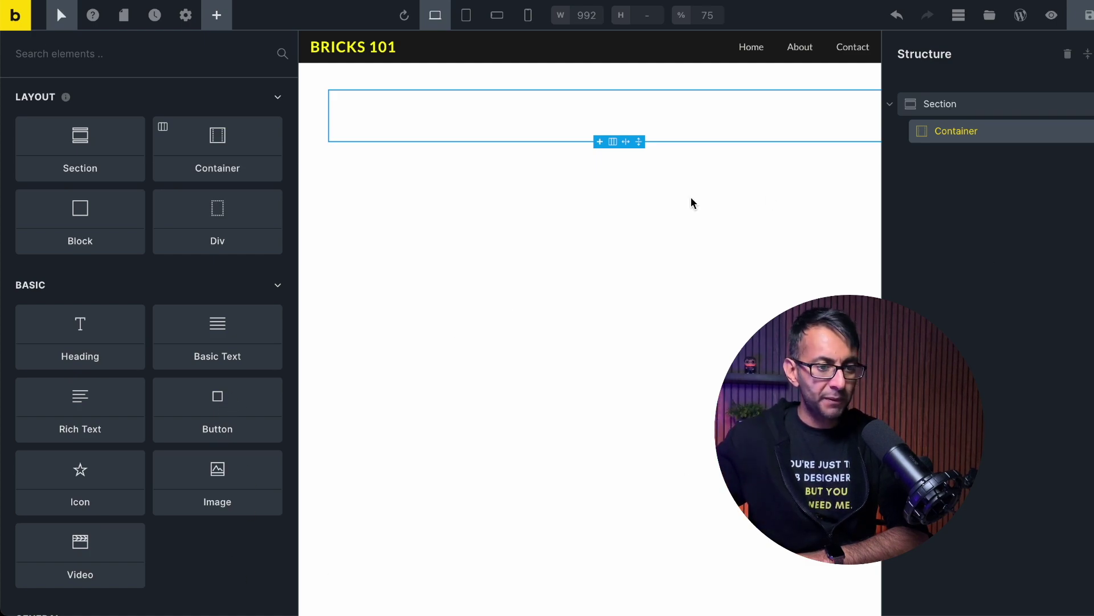
Add a Button element showing 'I am a button' inside the empty Container
left_click(225, 402)
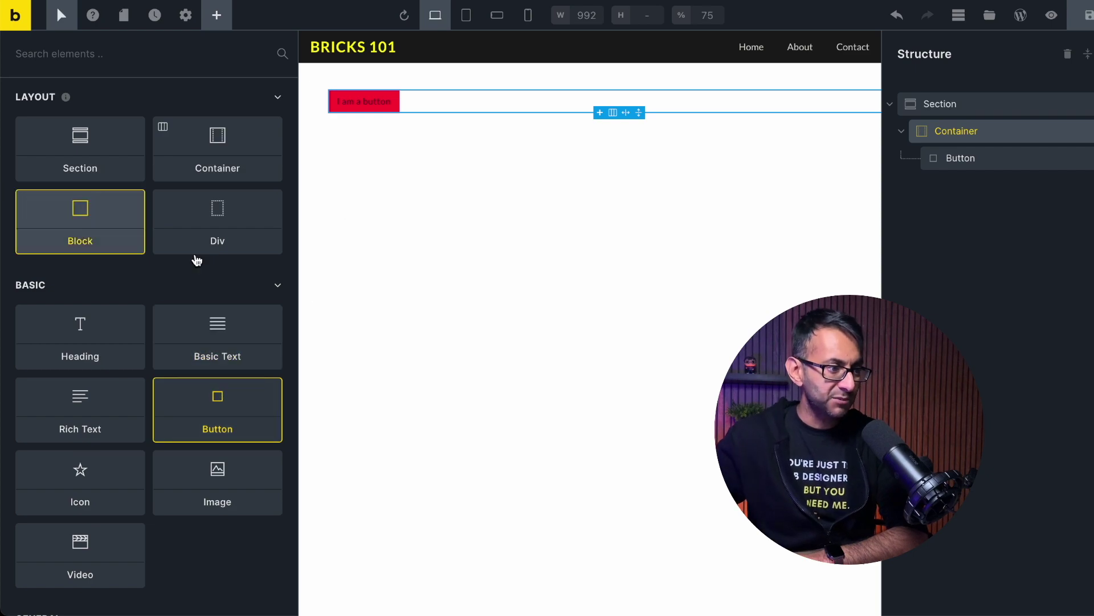
Create a new class named button-style on the selected button
left_click(986, 158)
left_click(79, 134)
type("button-style")
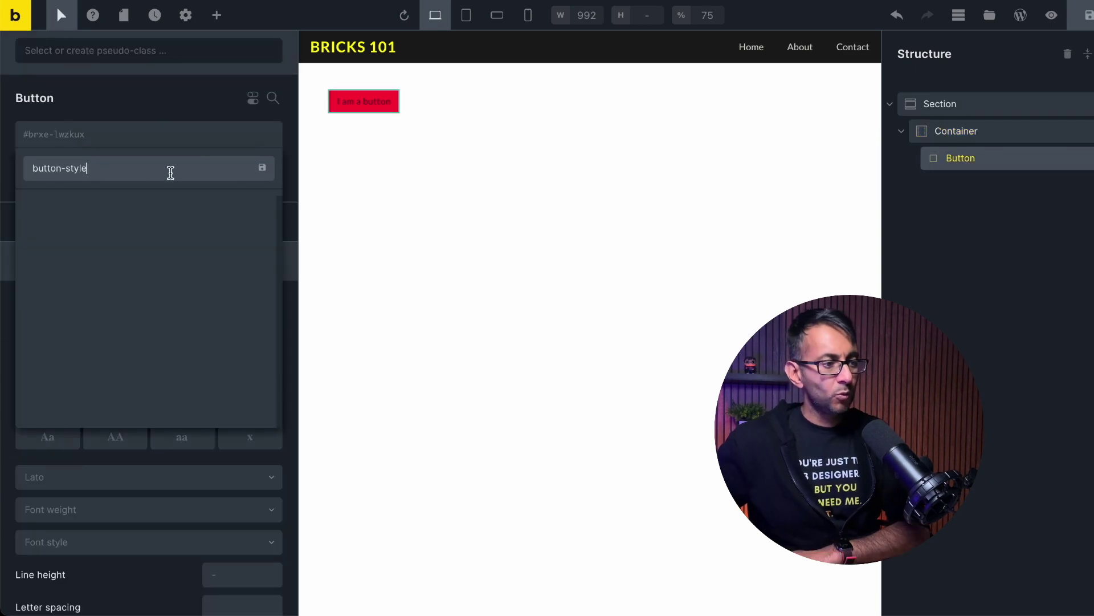
left_click(264, 166)
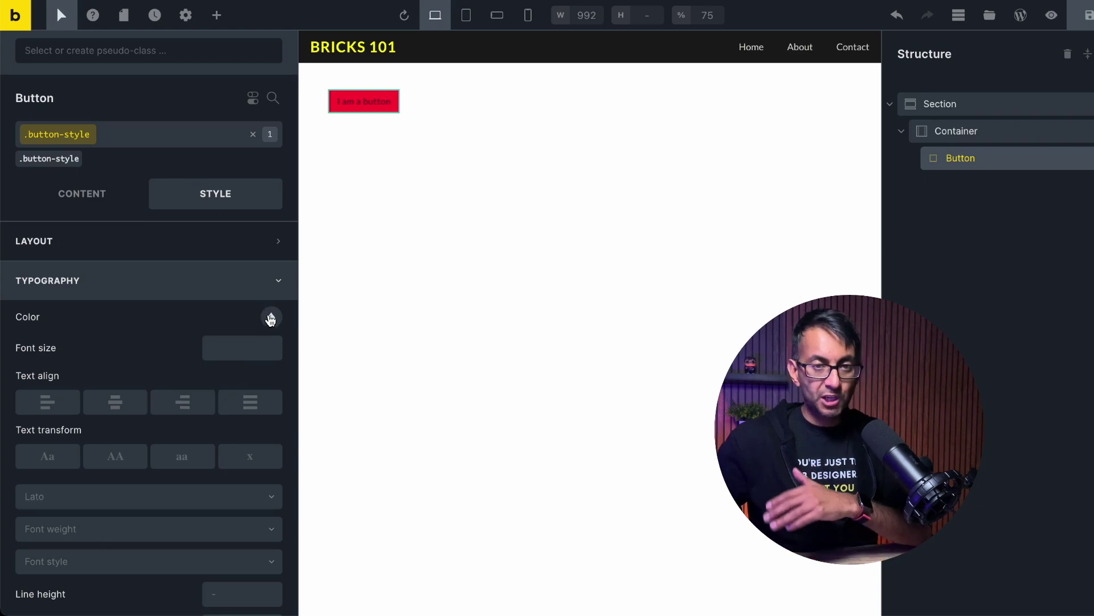
Set the button-style typography to white text at font size 30
left_click(271, 319)
left_click(121, 361)
left_click(268, 346)
type("3")
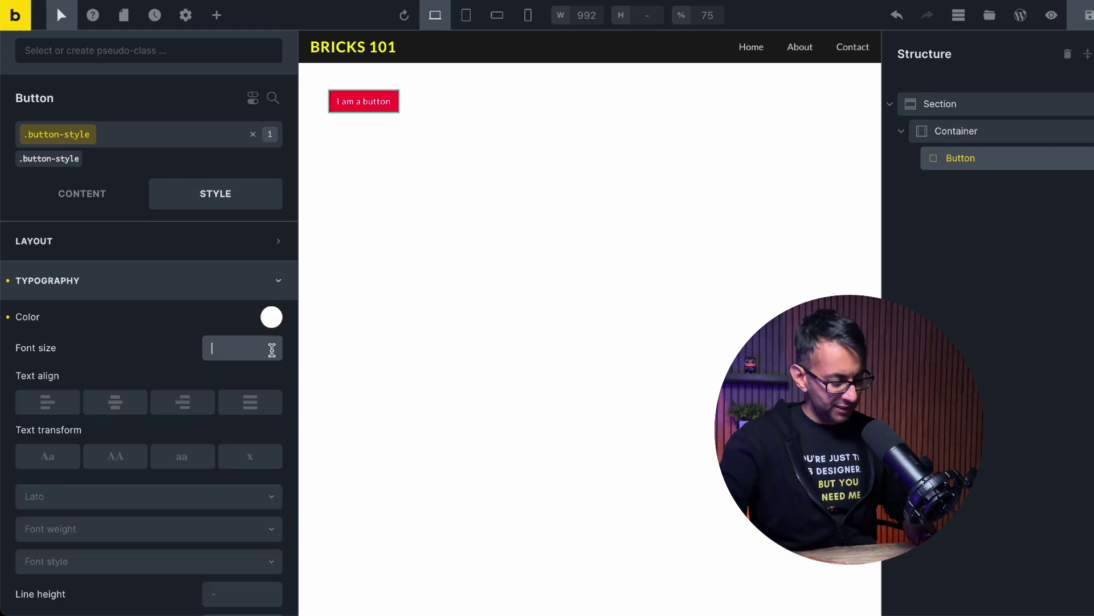
type("0")
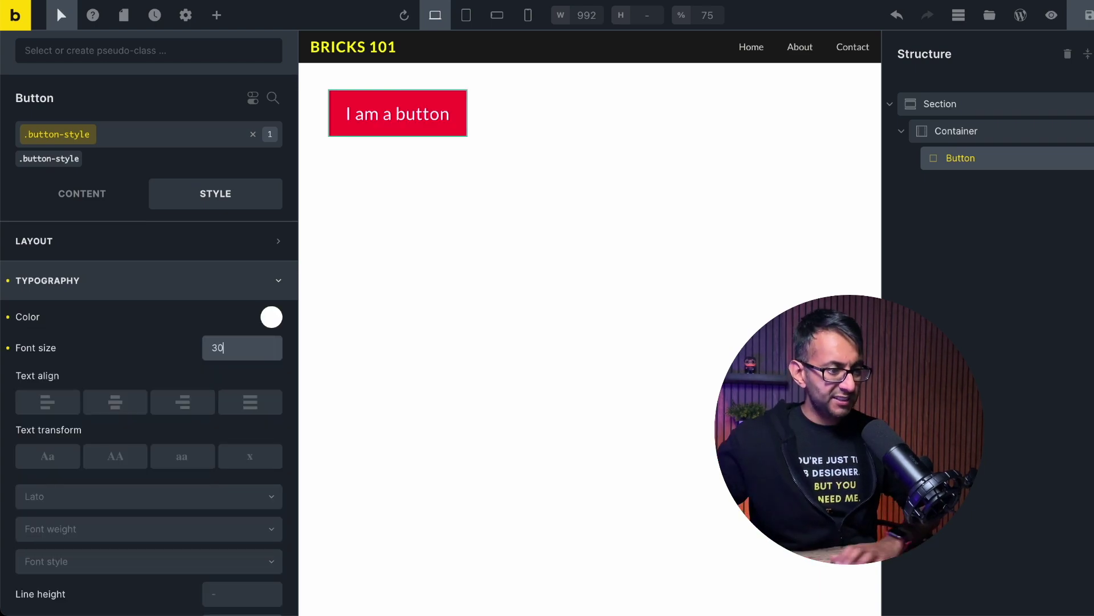
left_click(146, 277)
Give the button-style class a dark grey #444444 background
left_click(137, 321)
left_click(271, 356)
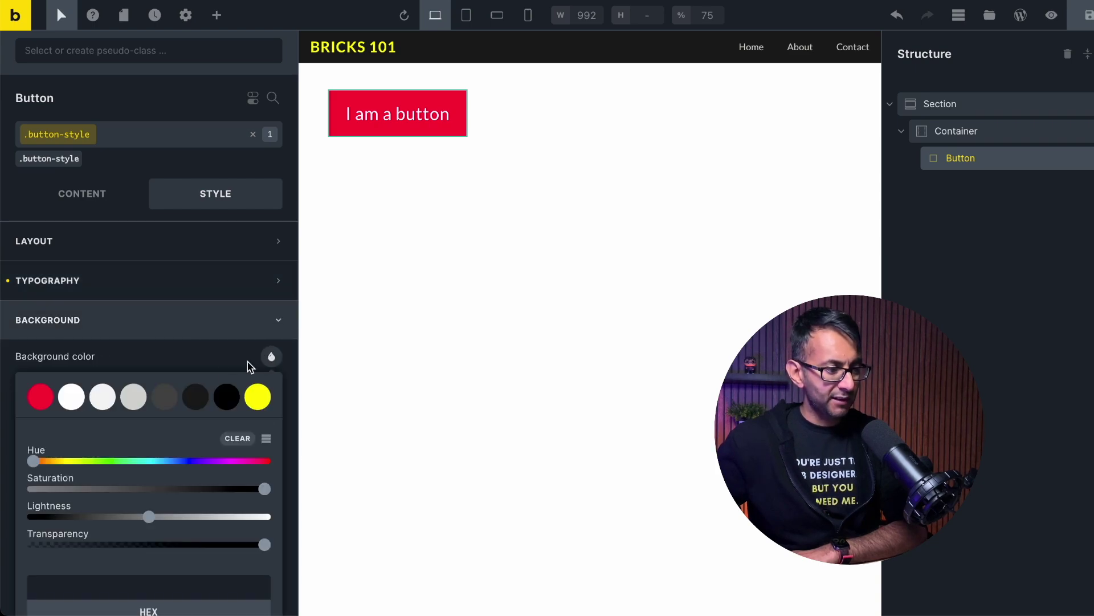
left_click(159, 403)
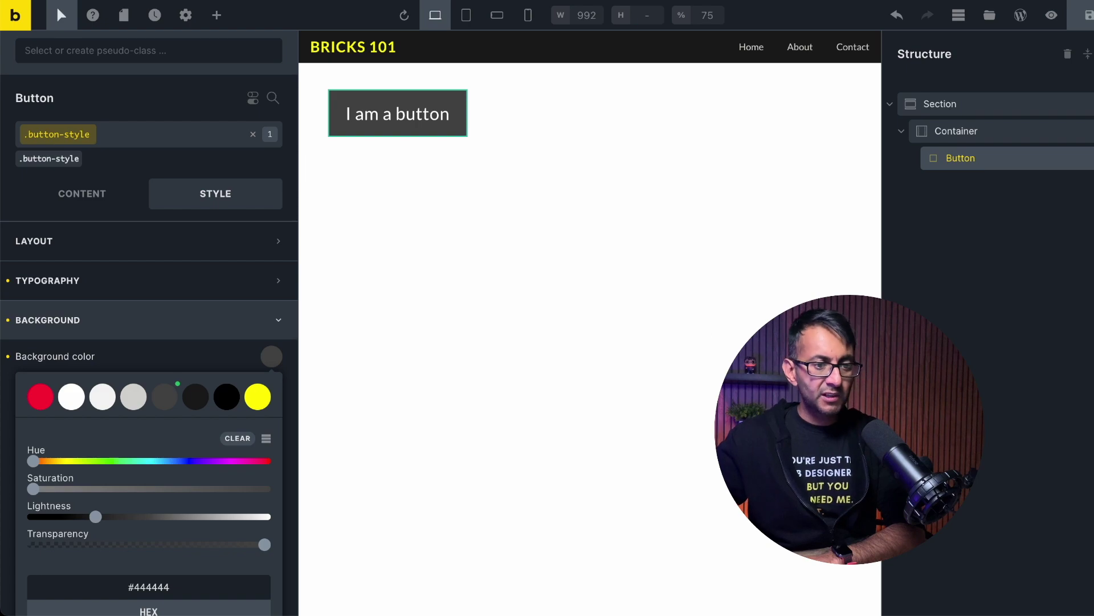
left_click(969, 164)
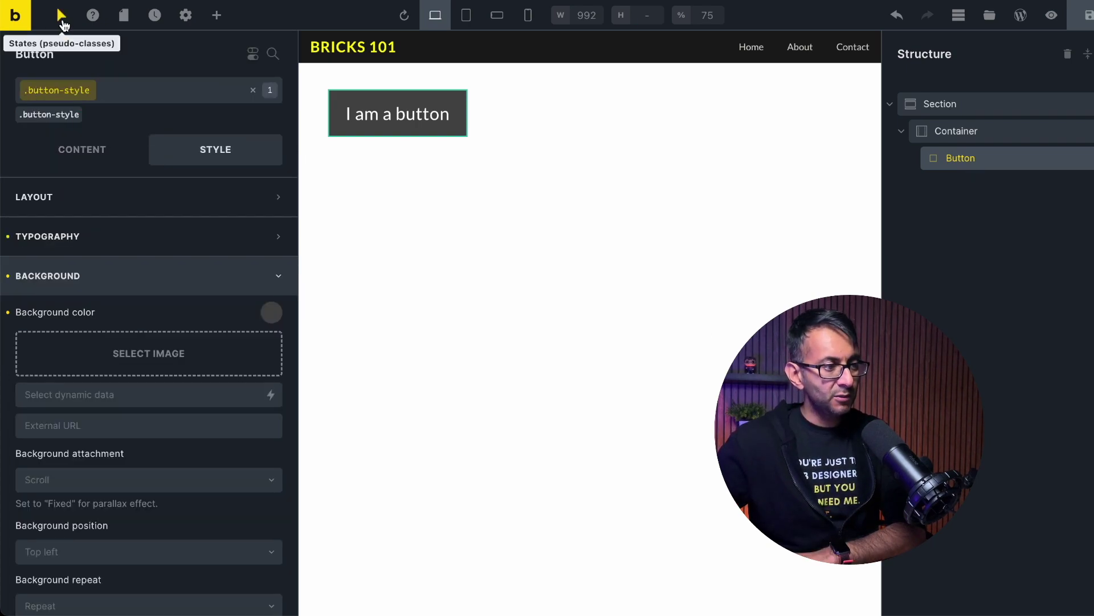
Switch to the :hover state with the button-style class applied to the button
left_click(63, 22)
left_click(86, 50)
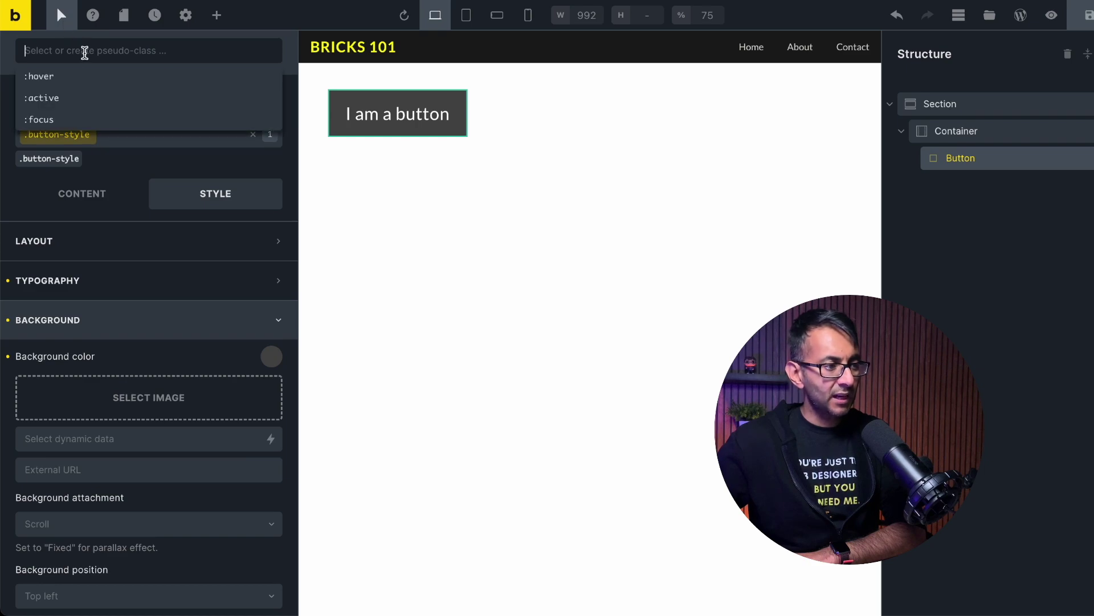
left_click(76, 76)
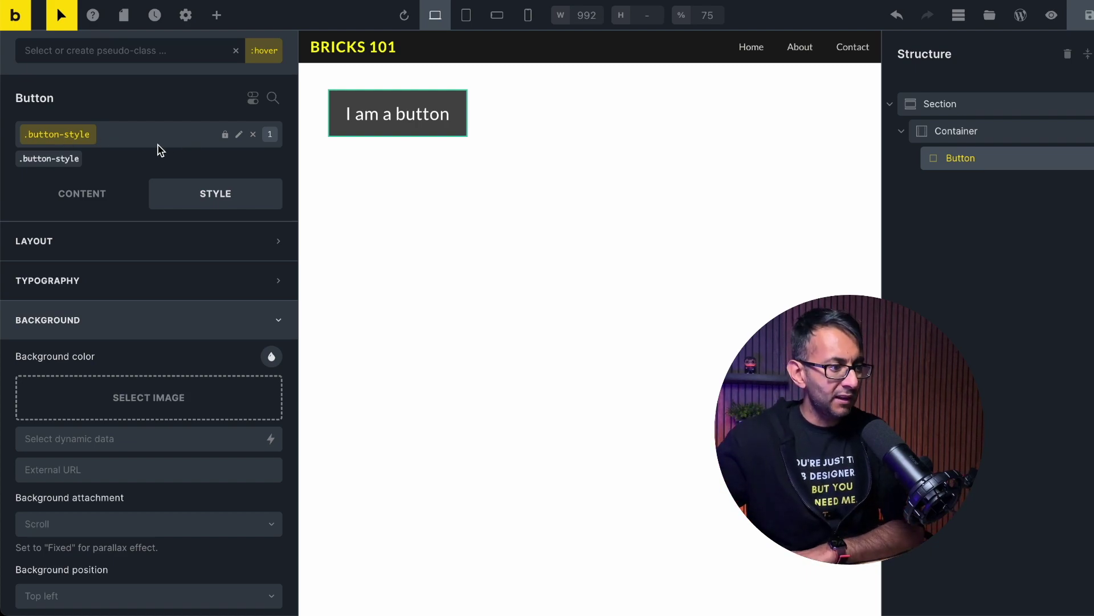
left_click(253, 134)
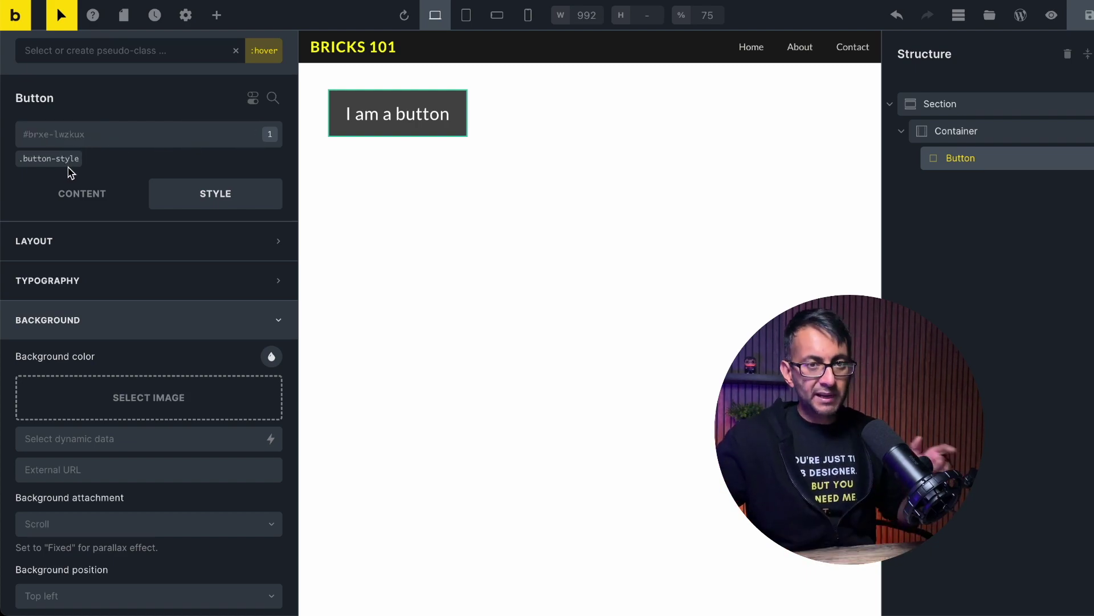
left_click(40, 160)
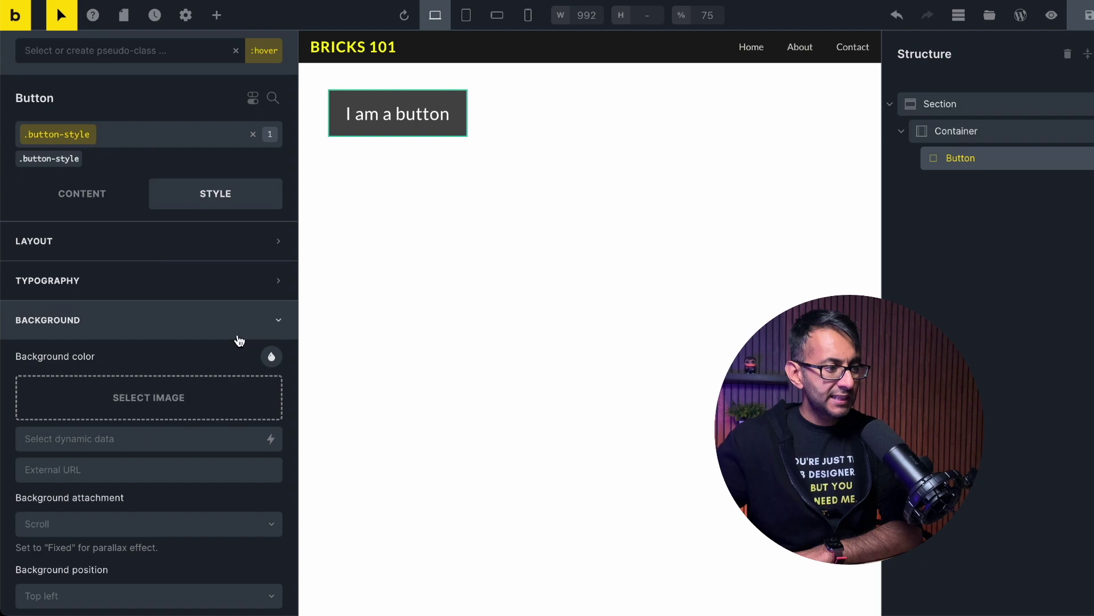
Set the :hover background to yellow #fff700 and the text colour to black #000000
left_click(272, 358)
left_click(258, 397)
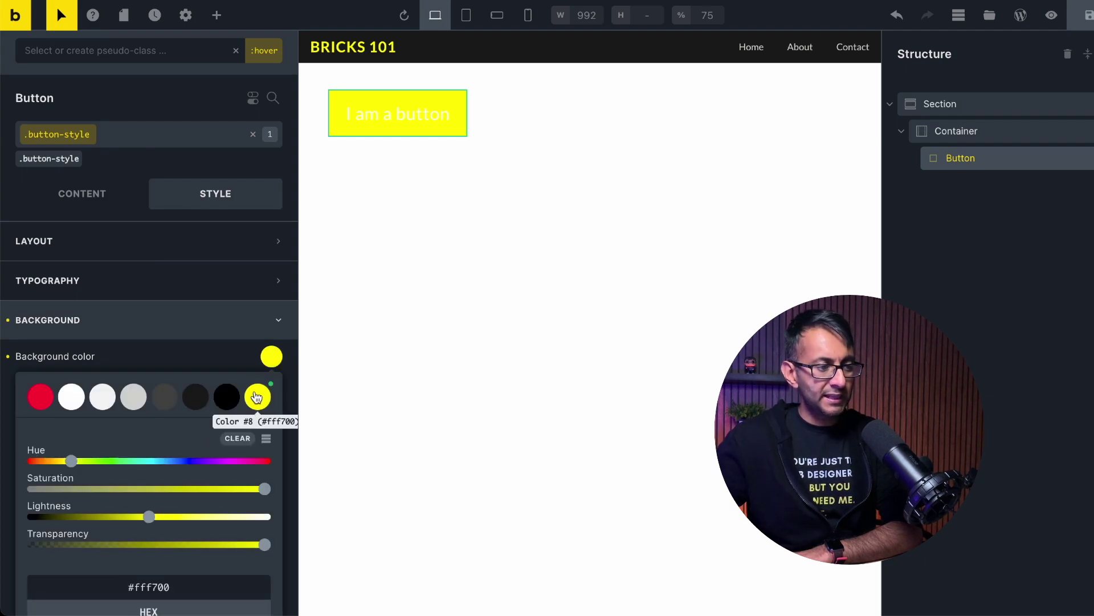
left_click(239, 285)
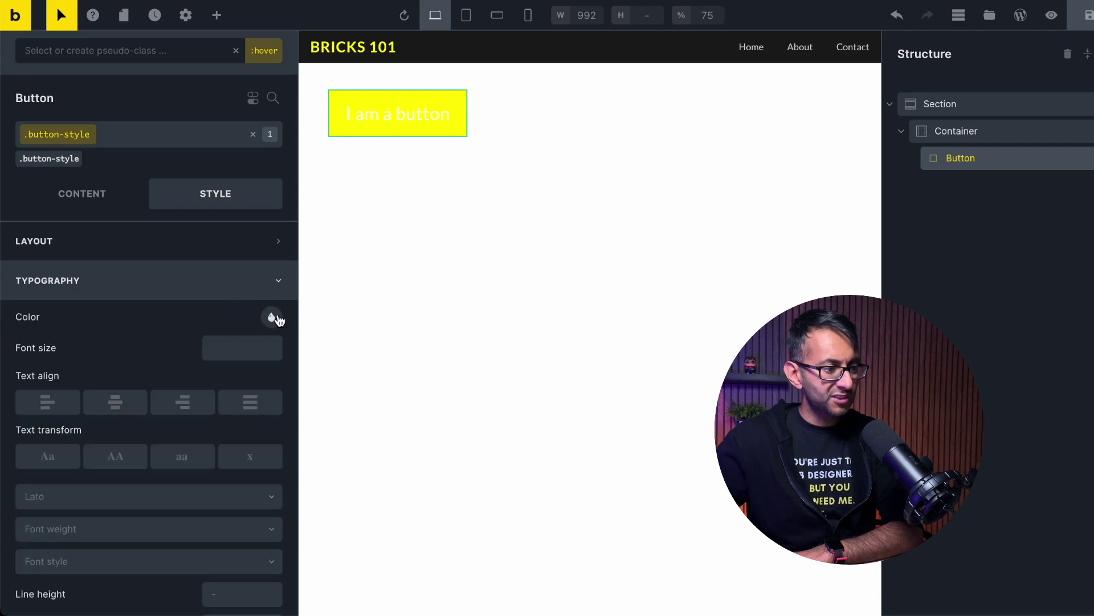
left_click(277, 319)
left_click(227, 357)
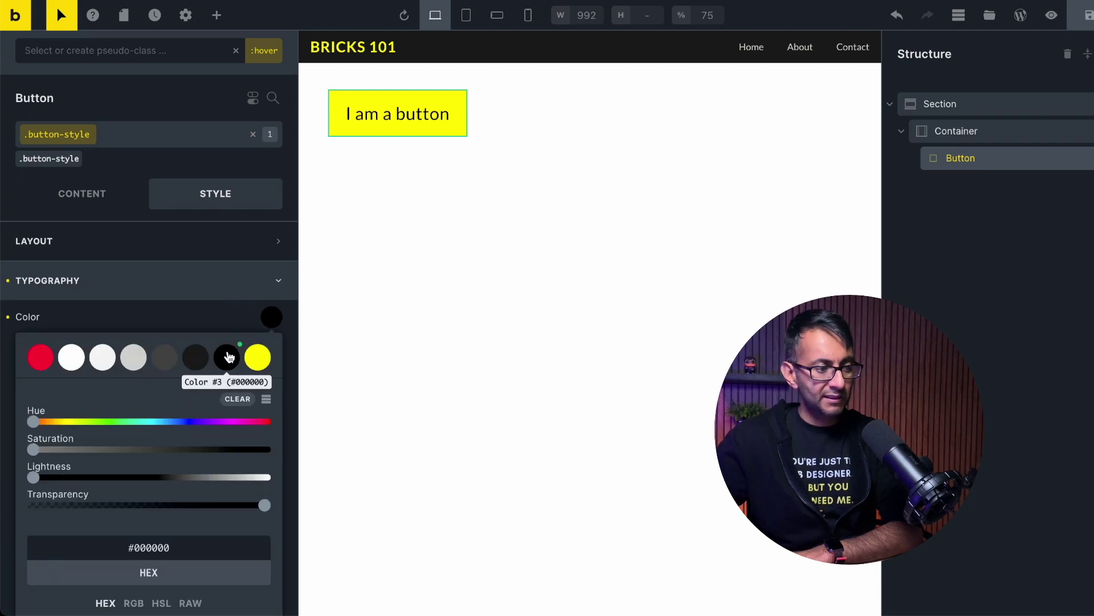
scroll(168, 490, "down", 2)
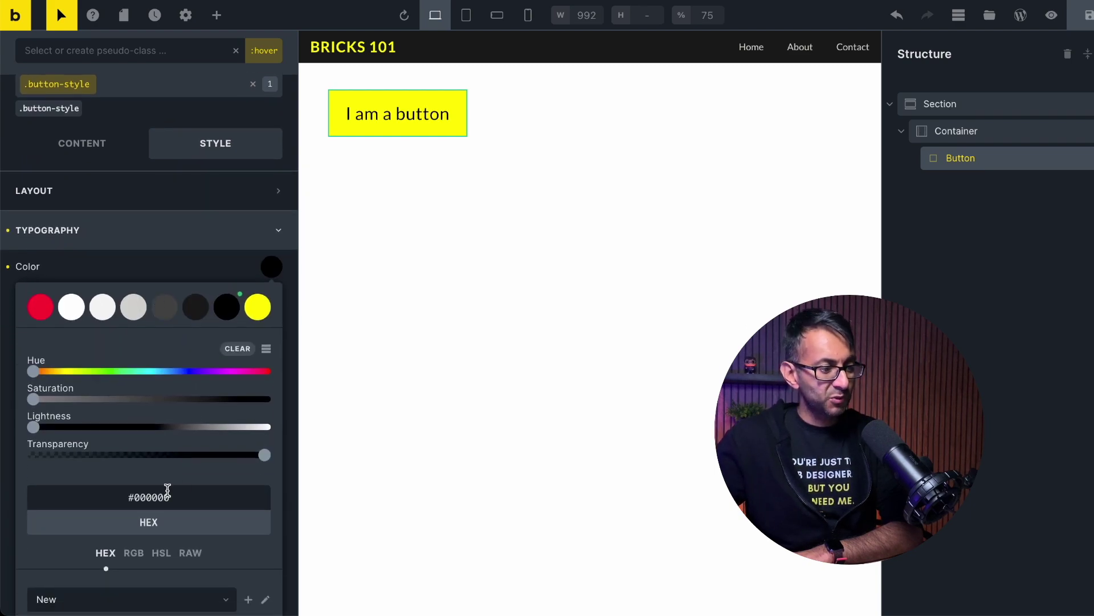
scroll(169, 484, "down", 2)
left_click(901, 179)
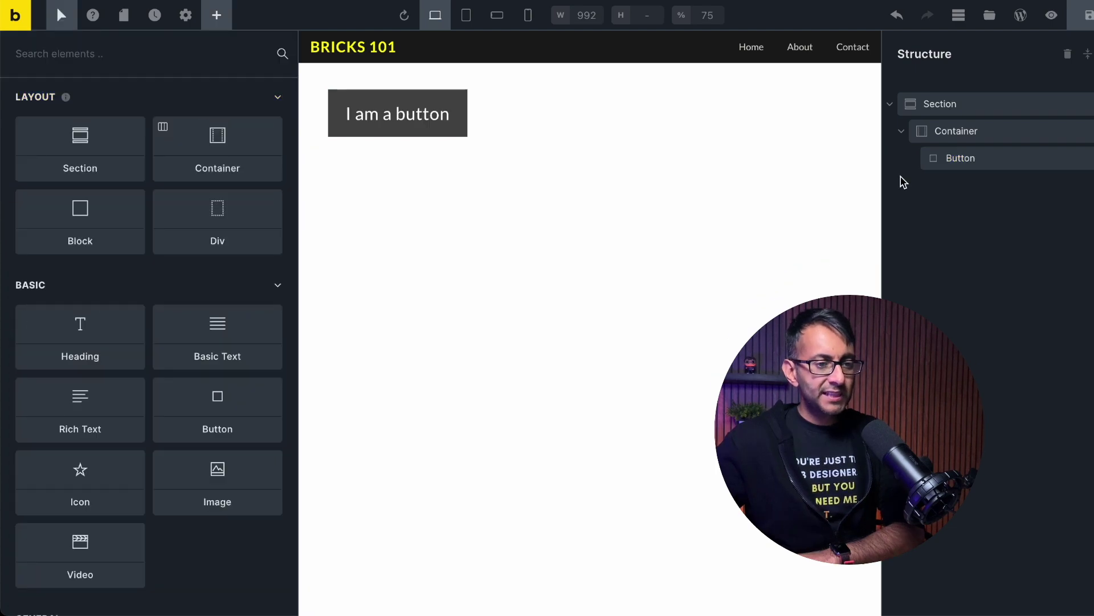
Add a second Button to the Container and apply the existing button-style class
left_click(973, 137)
left_click(220, 16)
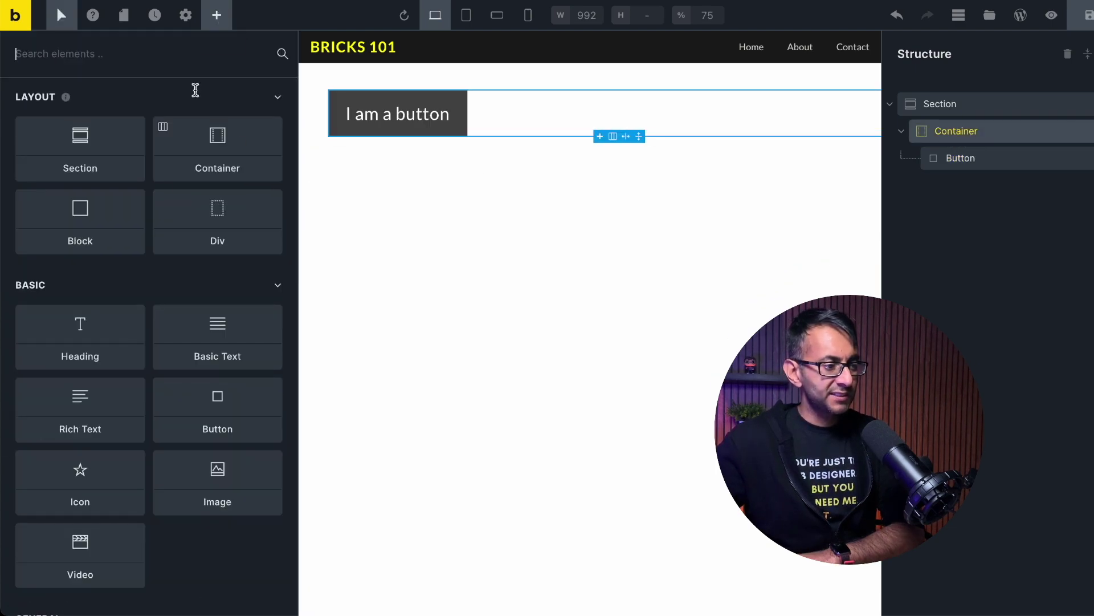
left_click(214, 436)
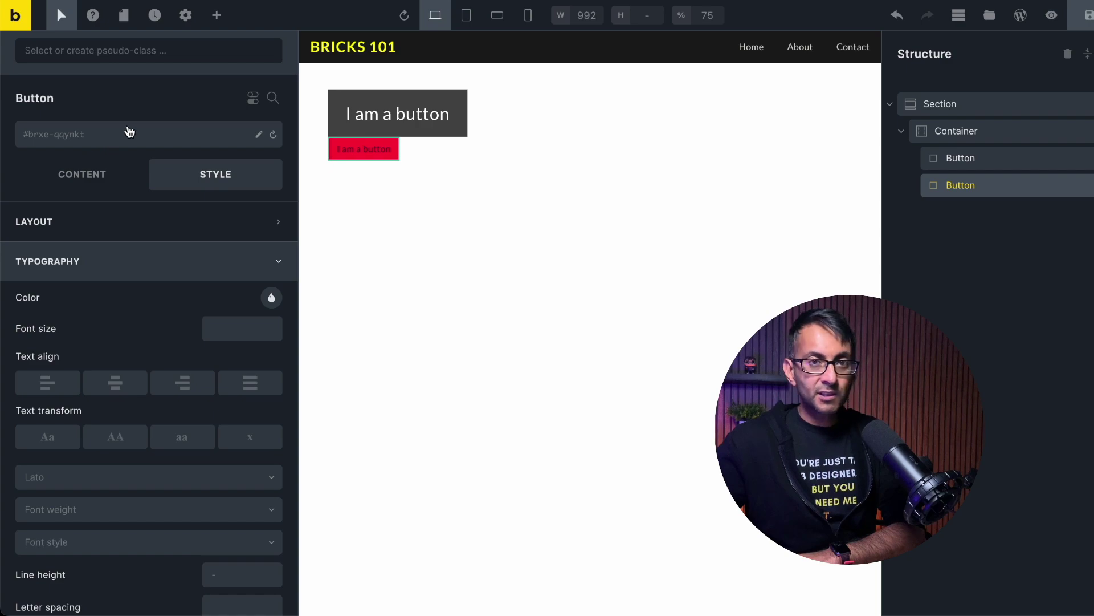
left_click(130, 132)
left_click(73, 252)
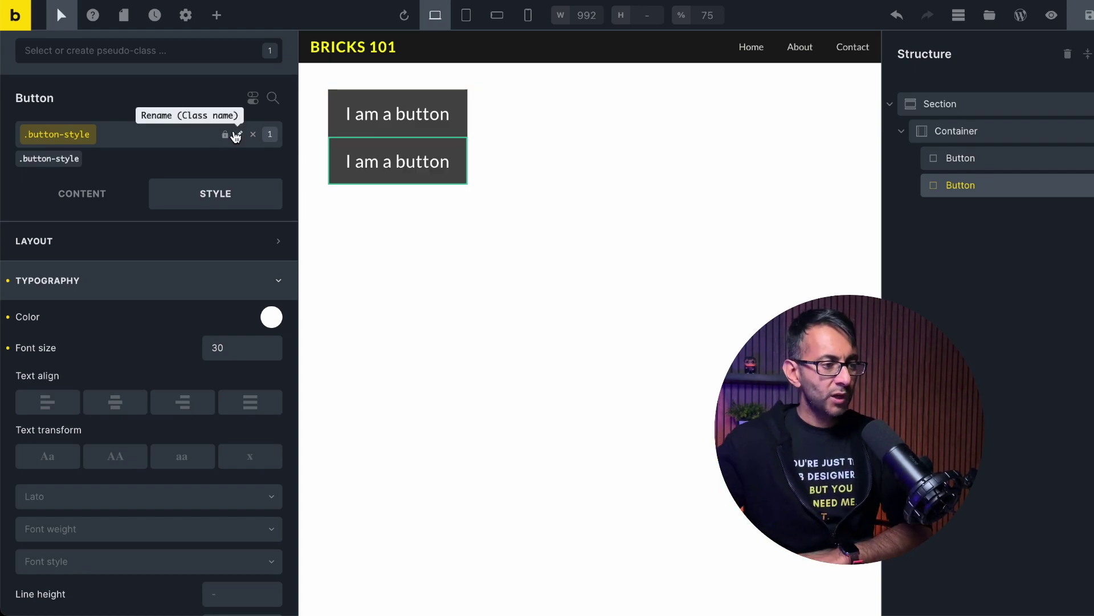
Replace the second button's button-style class with a newly created button-standard class
left_click(79, 158)
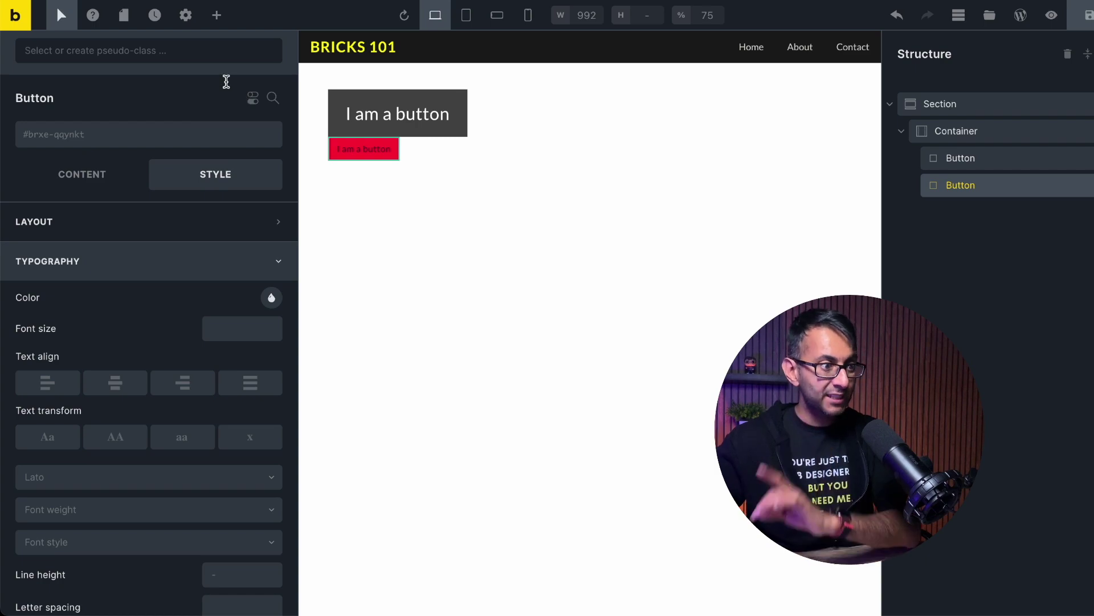
left_click(101, 135)
type("button-standard")
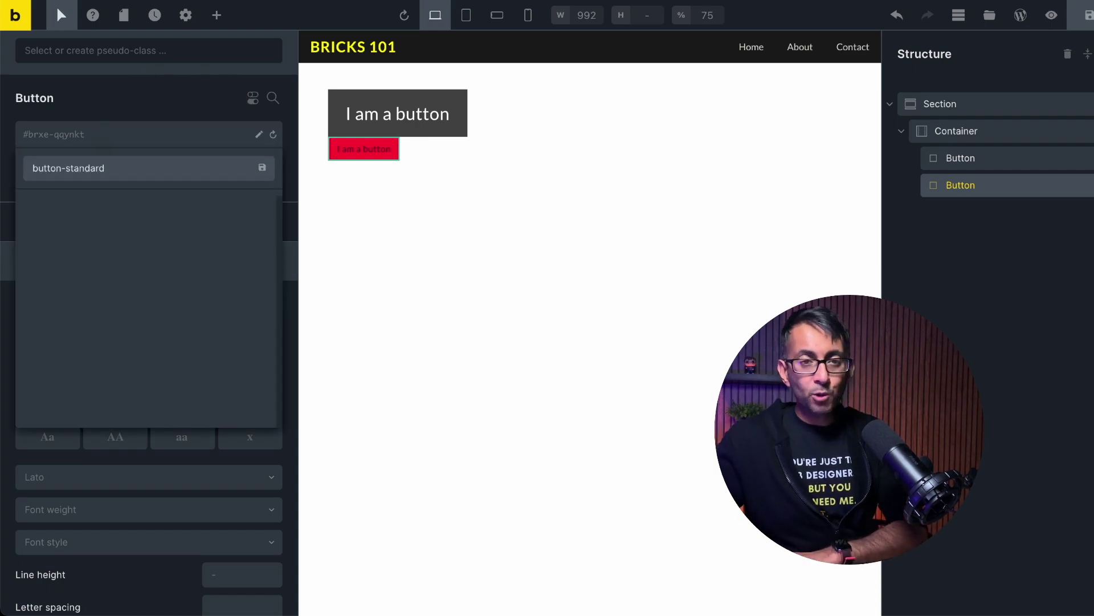
left_click(262, 167)
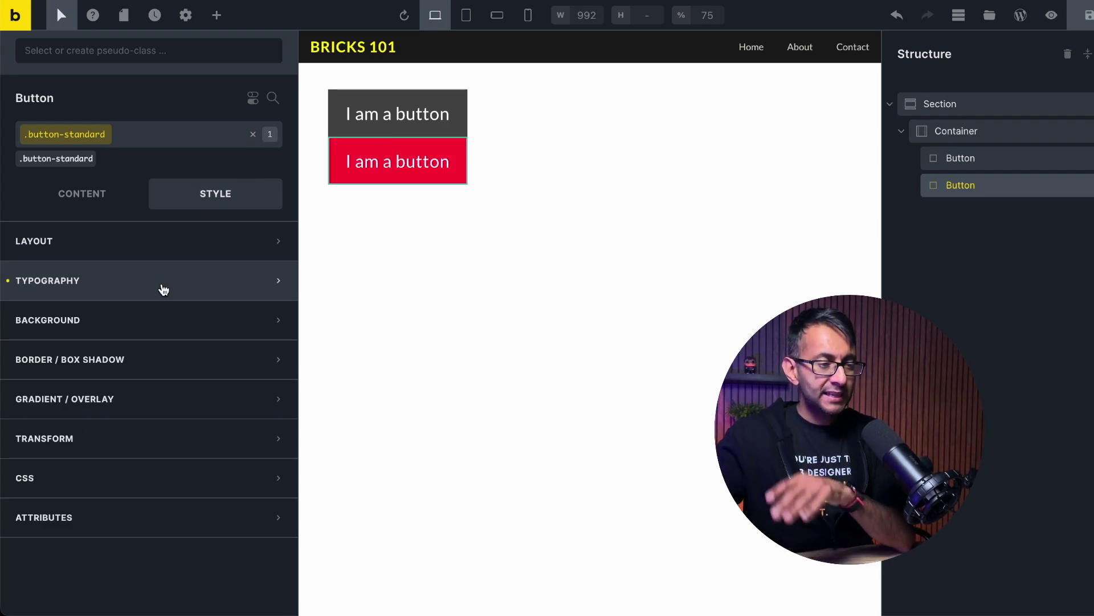
left_click(164, 289)
left_click(251, 92)
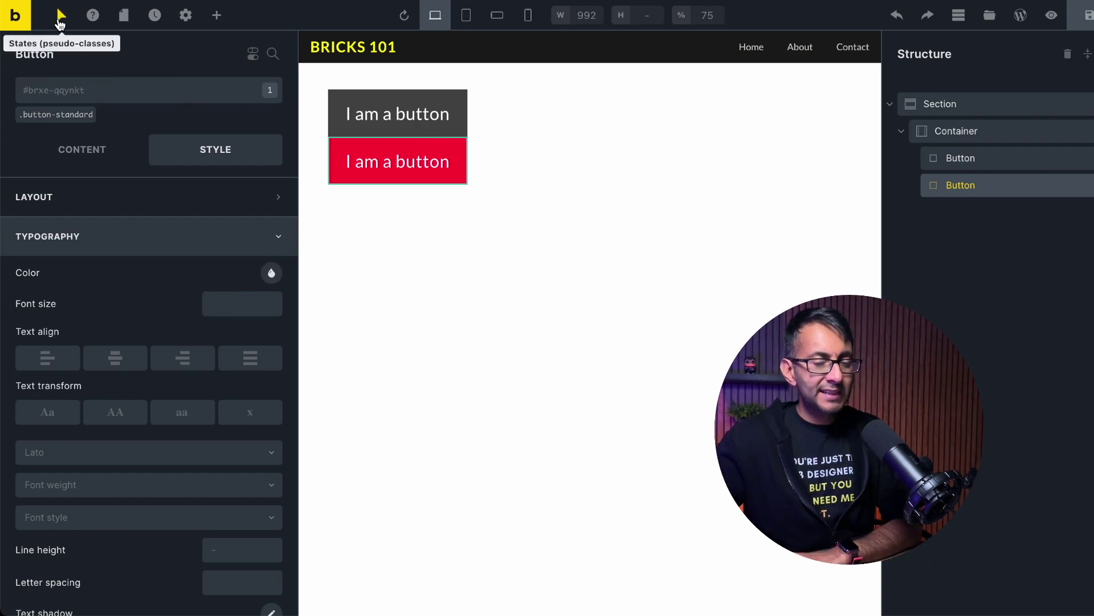
In the :hover state, create and apply a button-hover class to the second button
left_click(61, 23)
left_click(69, 51)
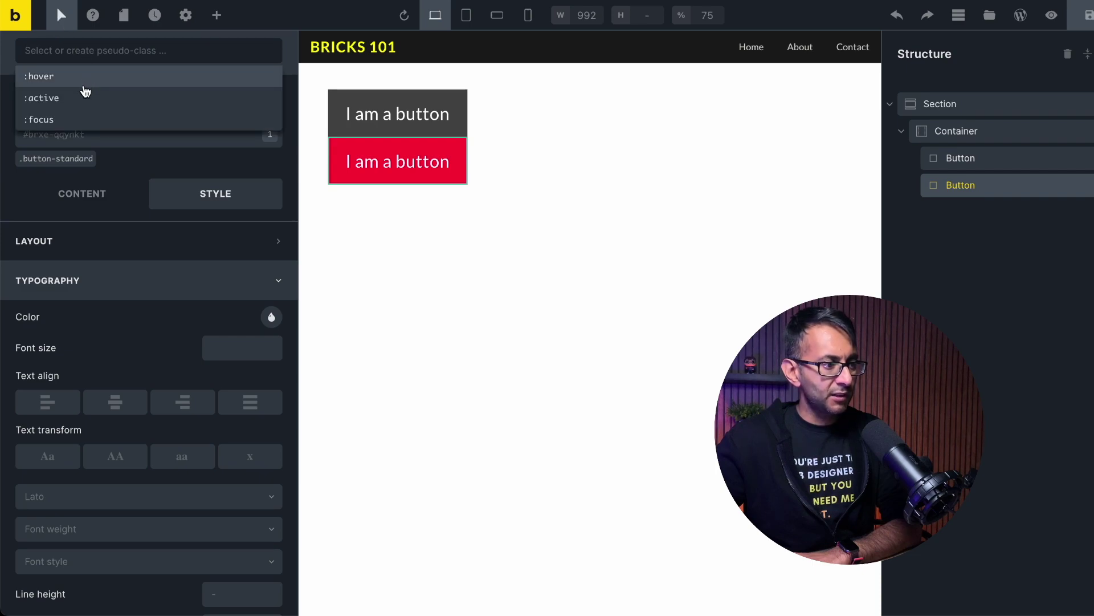
left_click(93, 78)
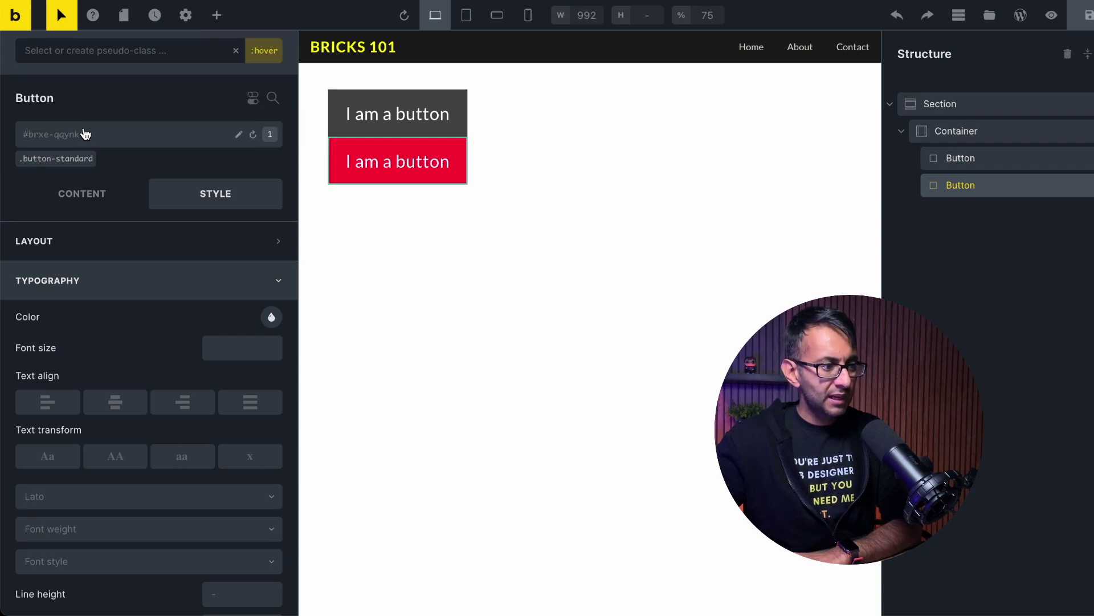
left_click(133, 134)
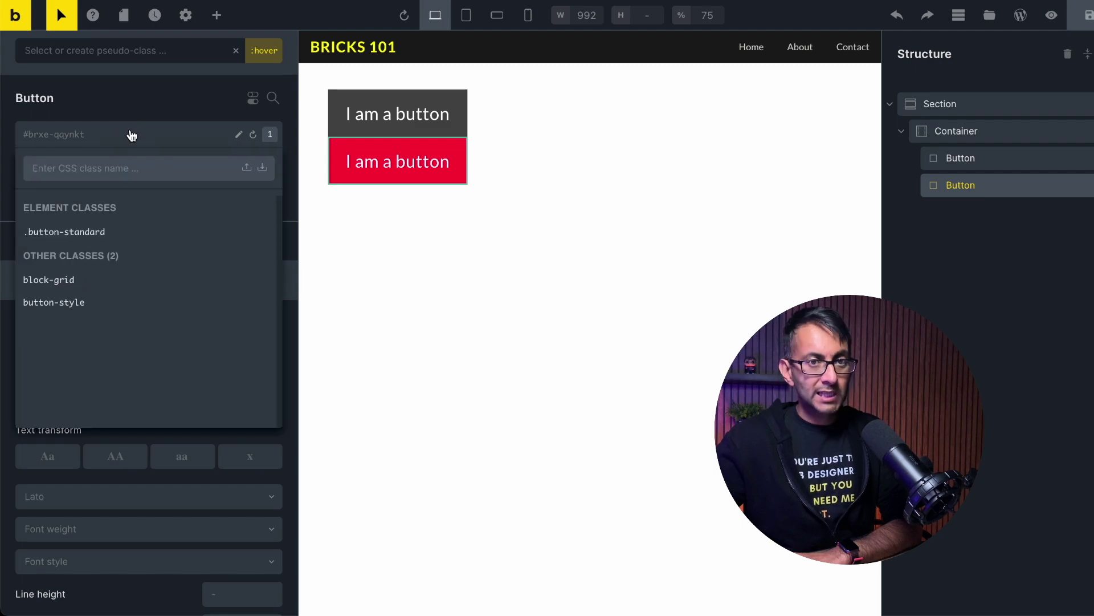
type("button")
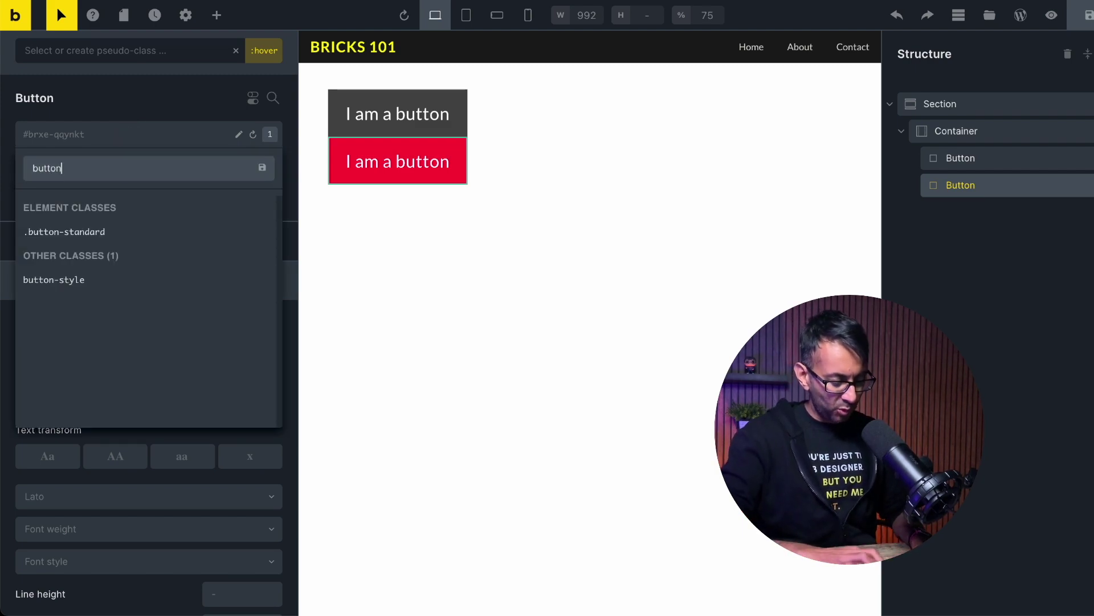
type("-hover")
key("Return")
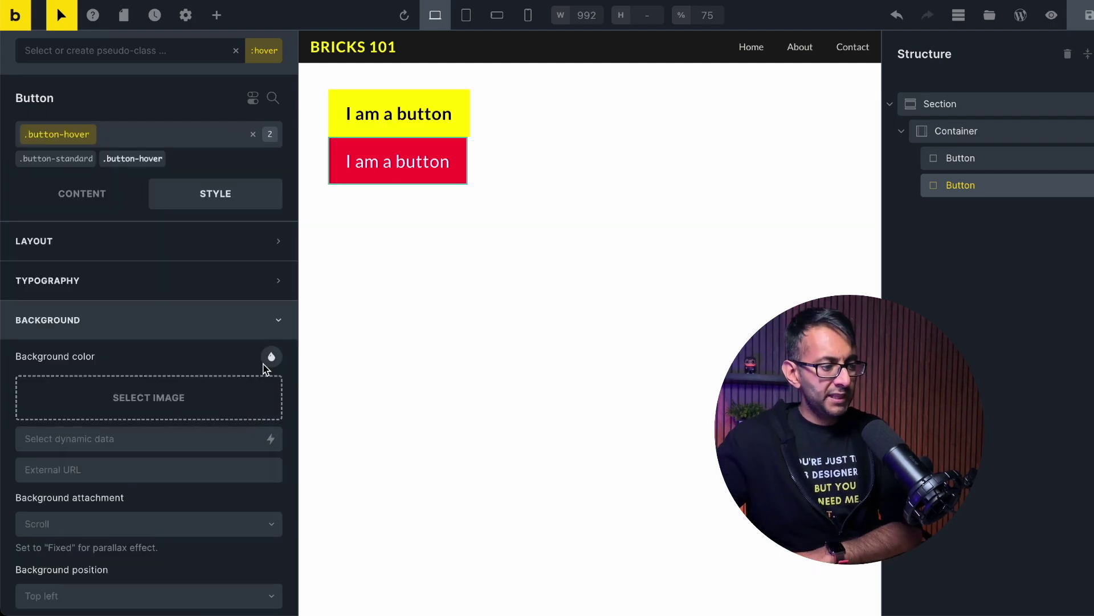
Set the button-hover state to a white background with black text
left_click(270, 358)
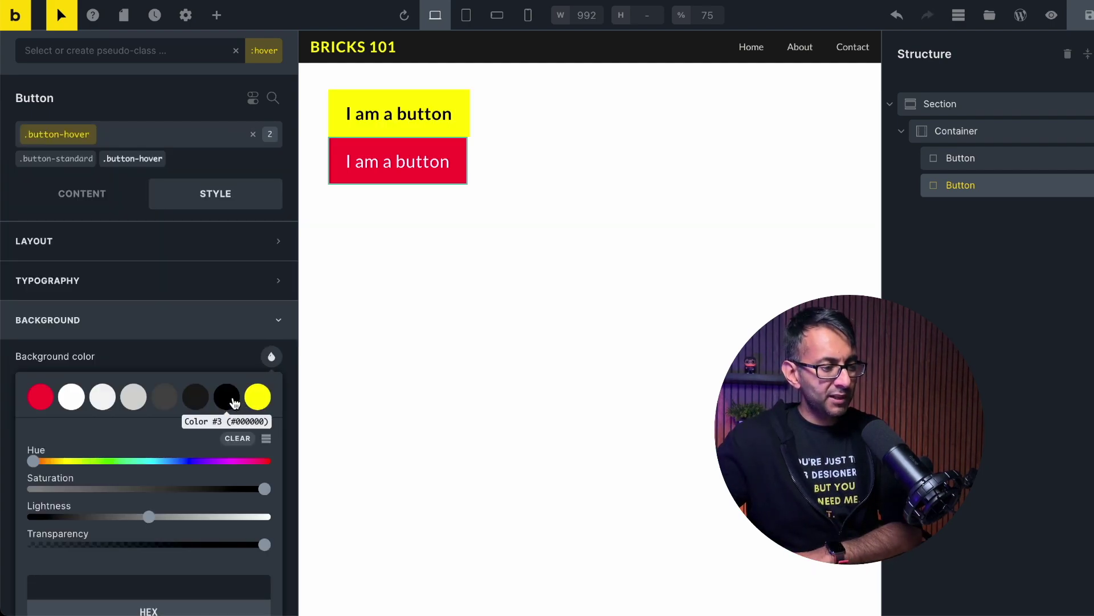
left_click(228, 401)
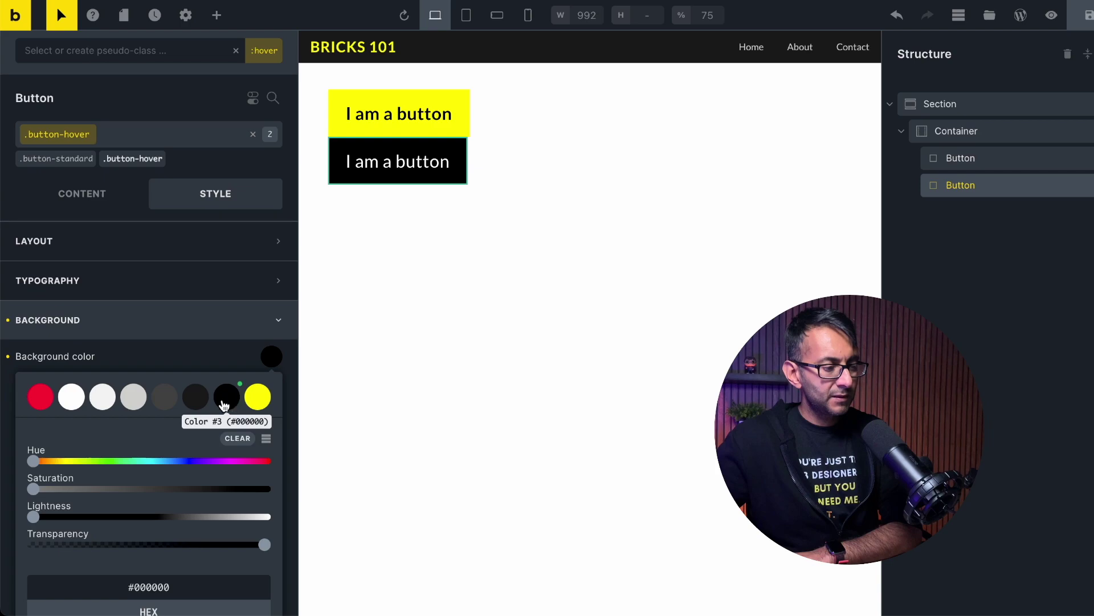
left_click(73, 395)
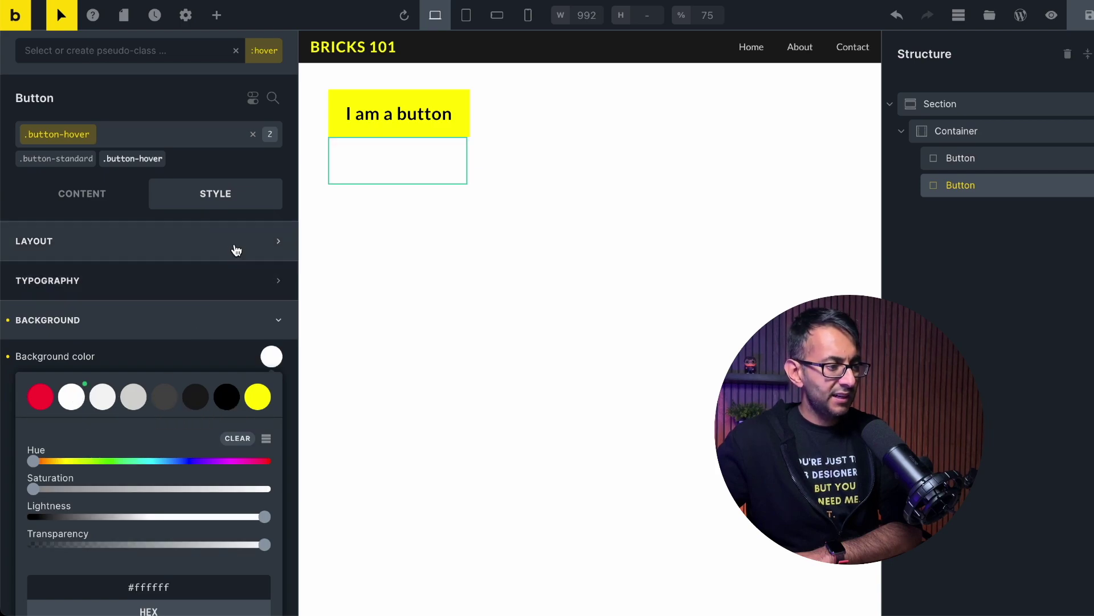
left_click(243, 279)
left_click(271, 317)
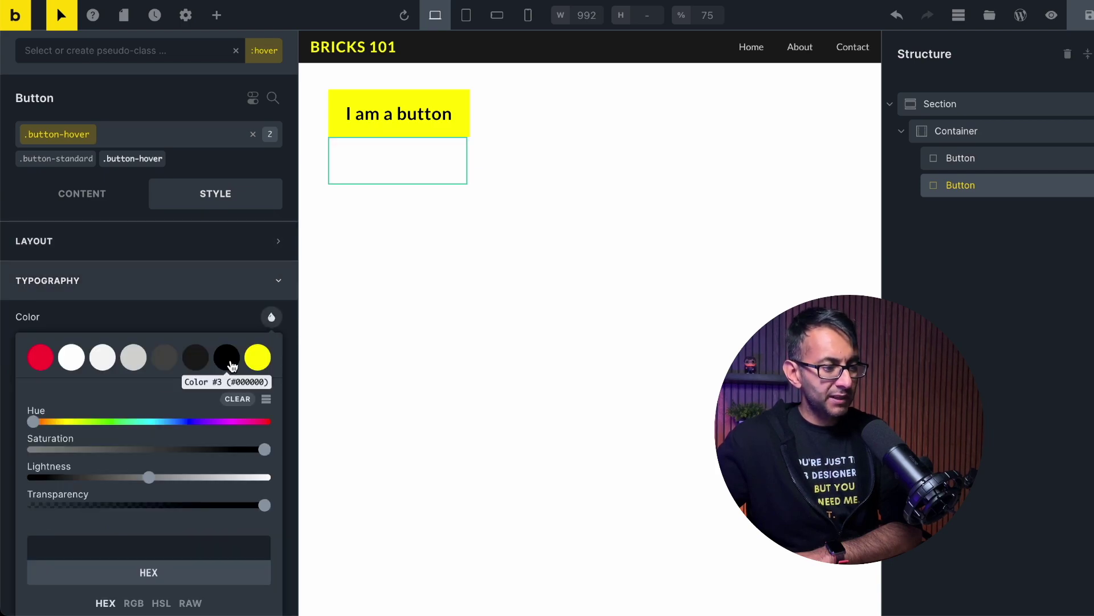
left_click(228, 359)
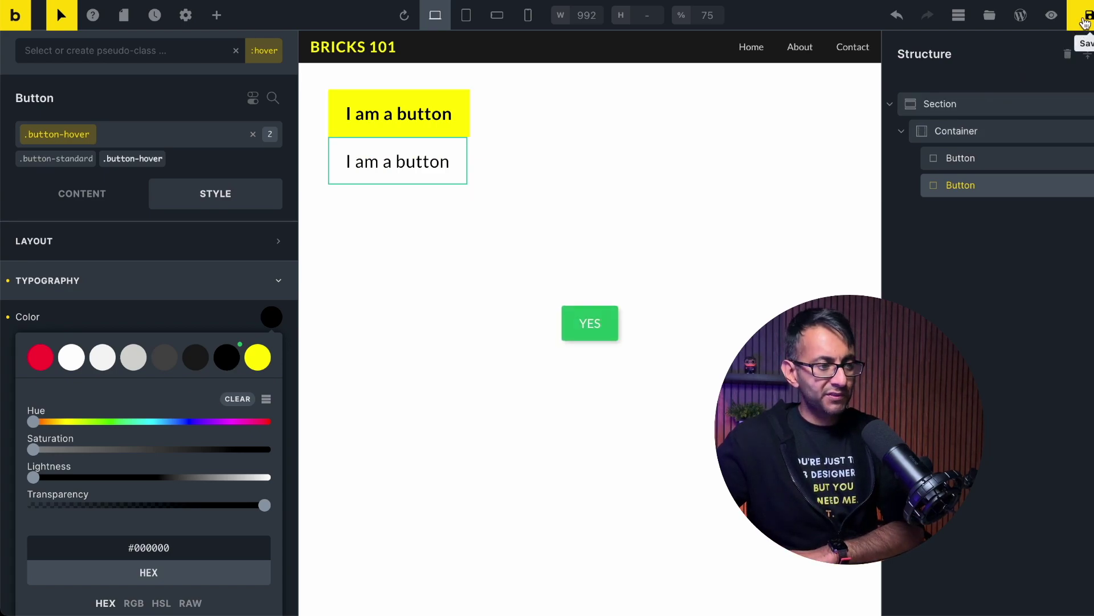
left_click(796, 300)
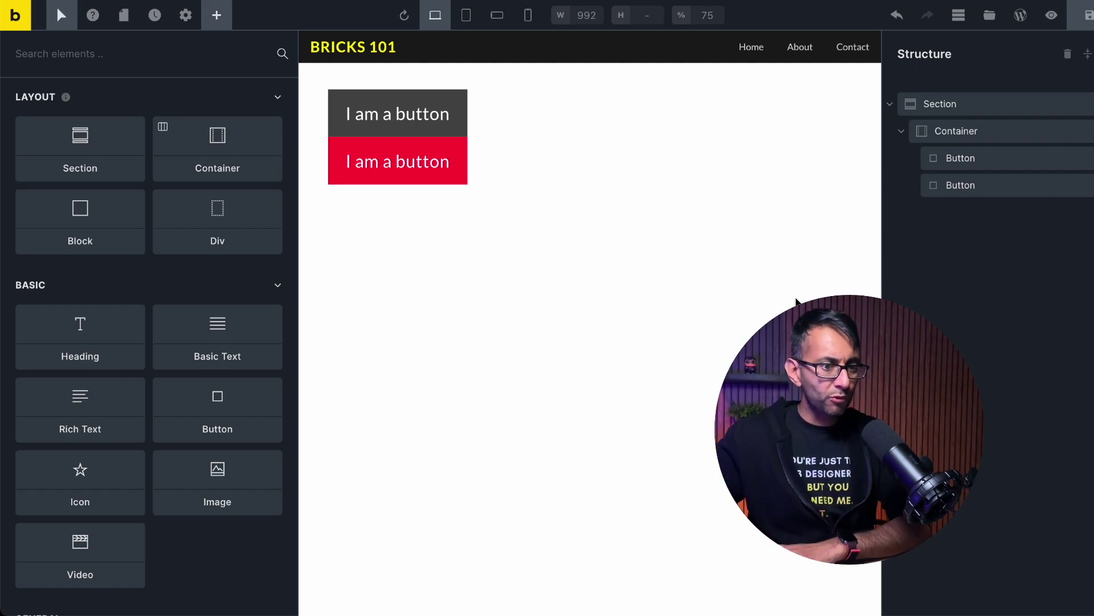
Select the first button to view its button-style settings: white text, font size 30
left_click(1007, 164)
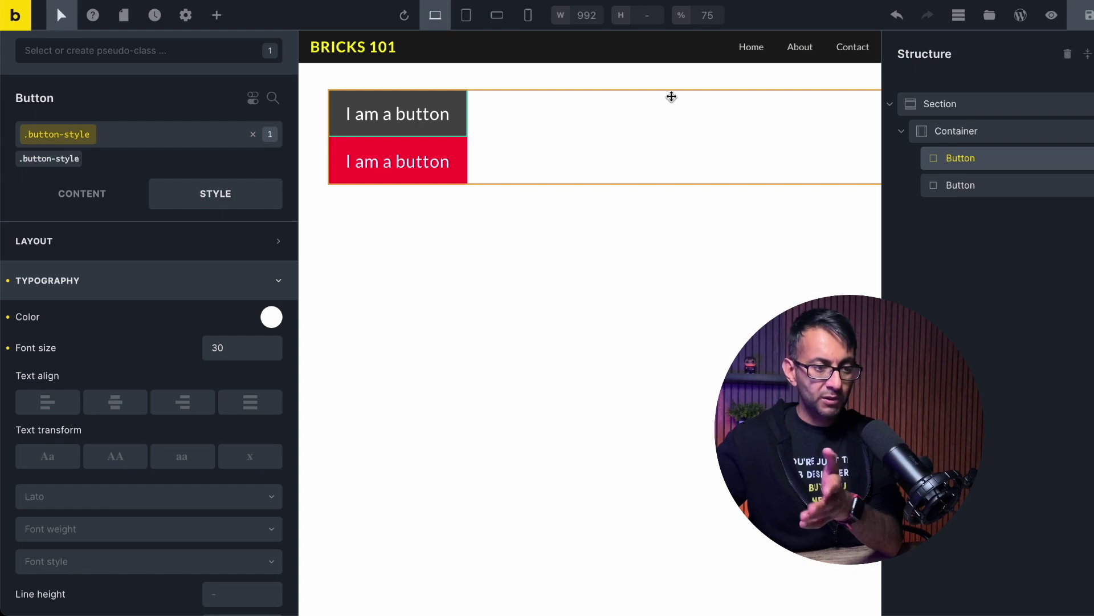
Add a third default Button to the Container, then compare the first two buttons' classes
left_click(966, 134)
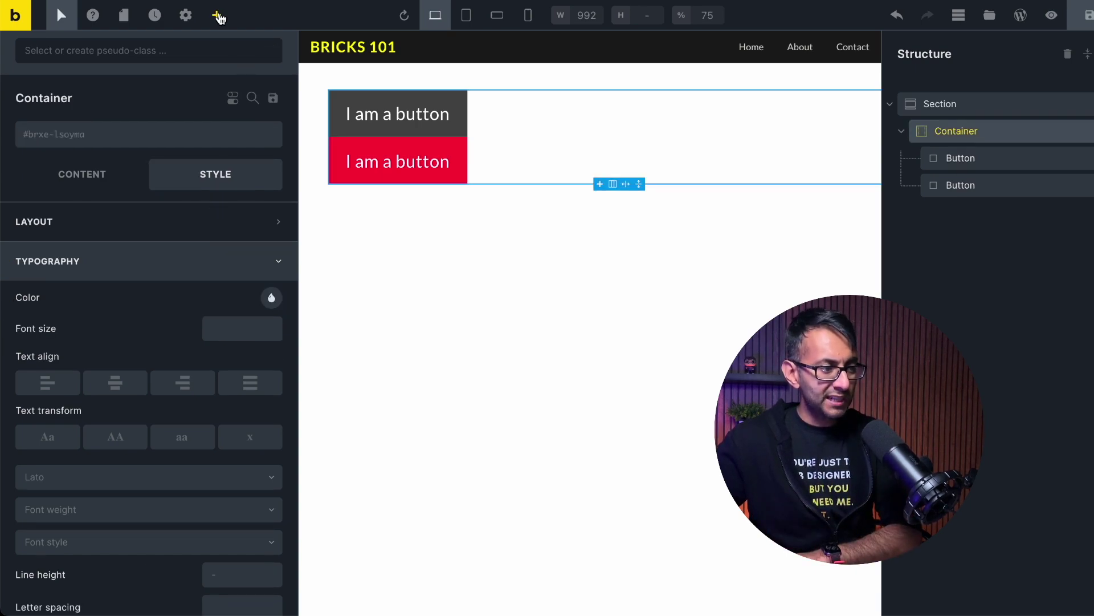
left_click(216, 15)
left_click(229, 416)
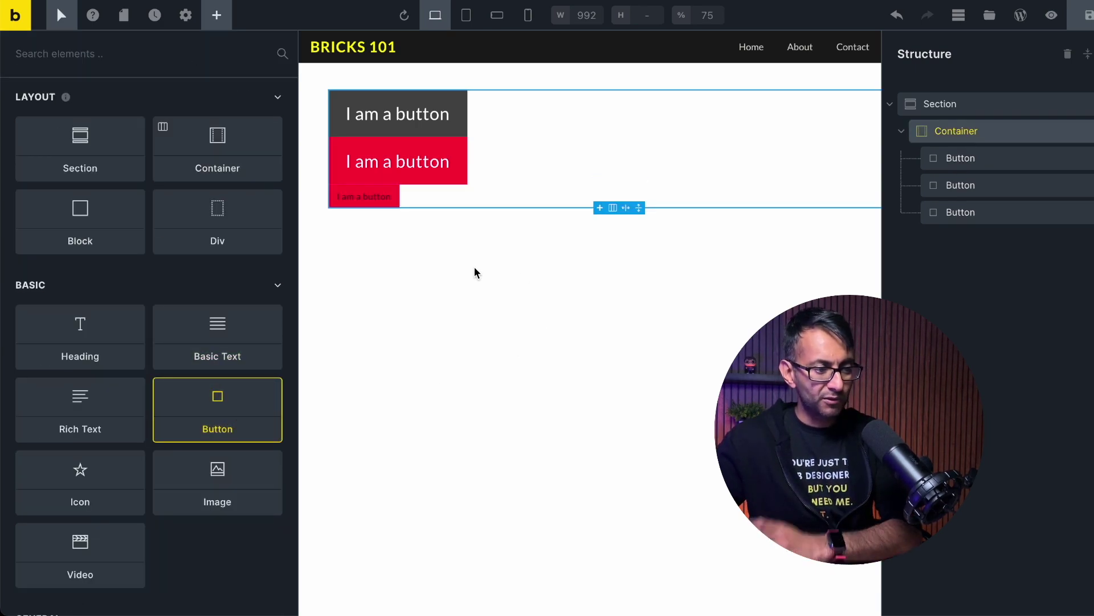
left_click(1018, 162)
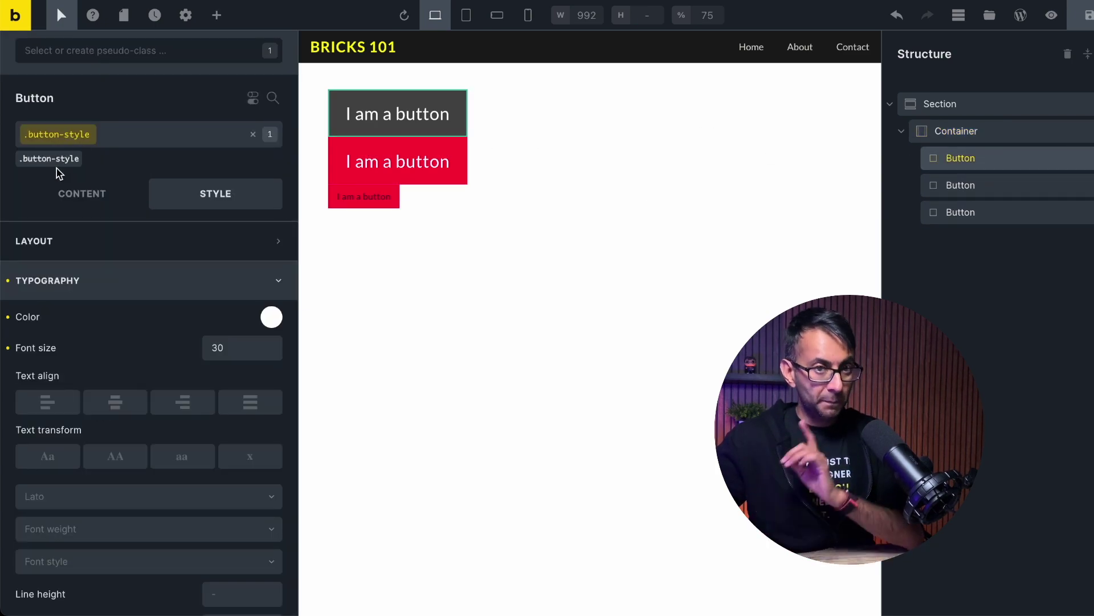
left_click(1009, 186)
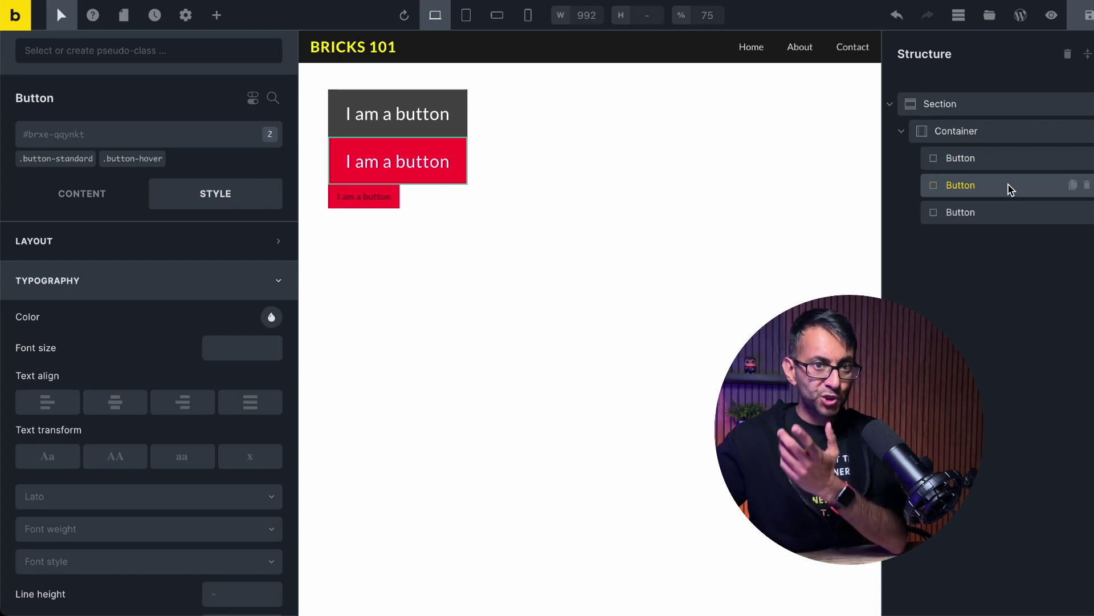